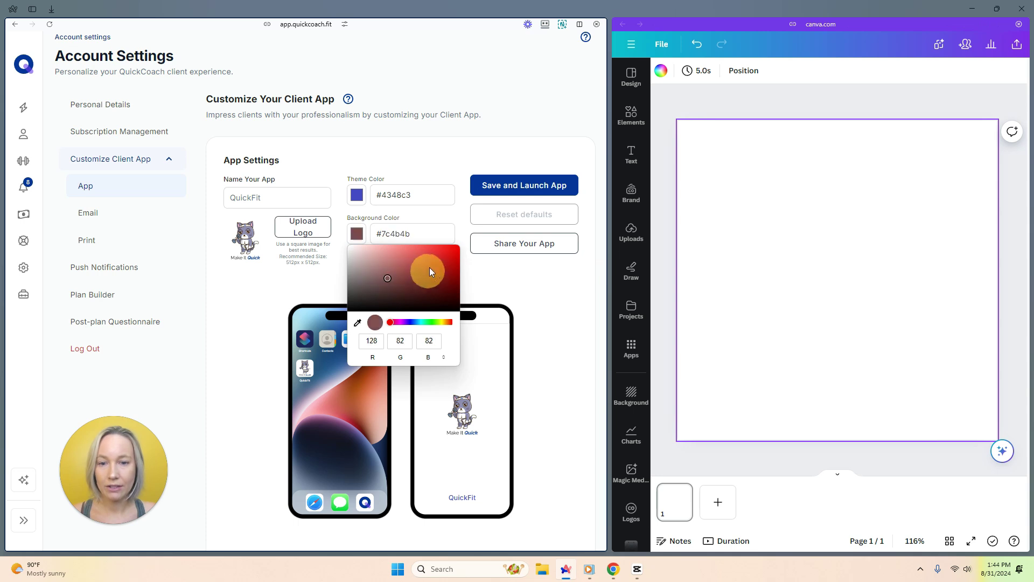
# Step: Apply #d73737 as the client app's background color
pyautogui.click(551, 312)
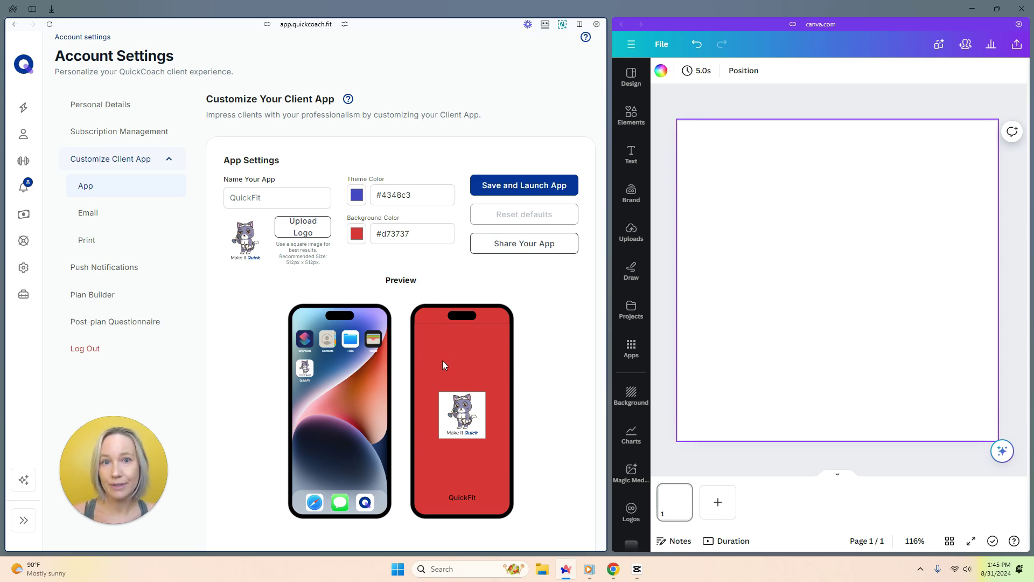
# Step: Switch to the Canva home page and create a custom-size design of 512 × 512 px
pyautogui.click(38, 187)
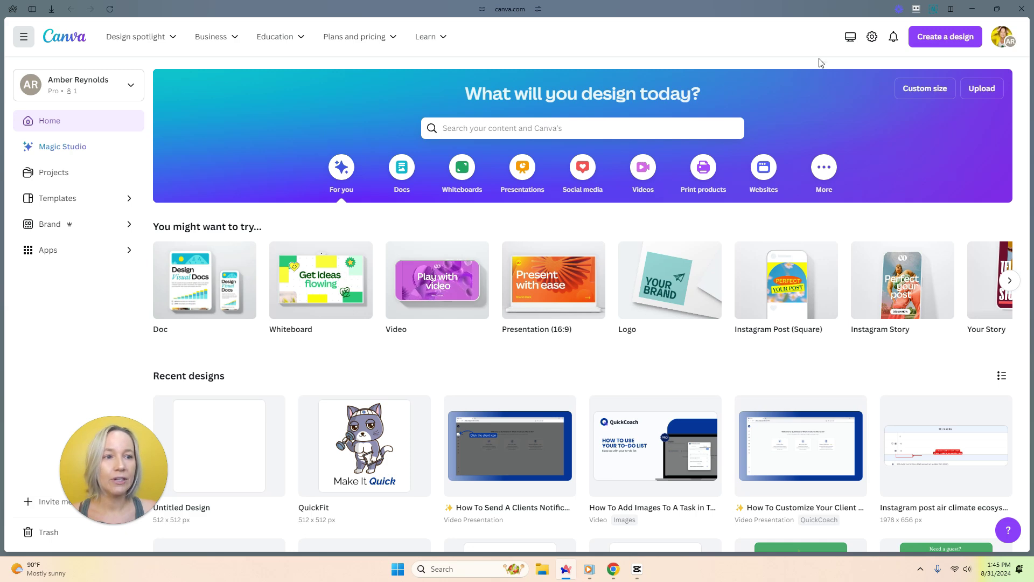
pyautogui.click(926, 47)
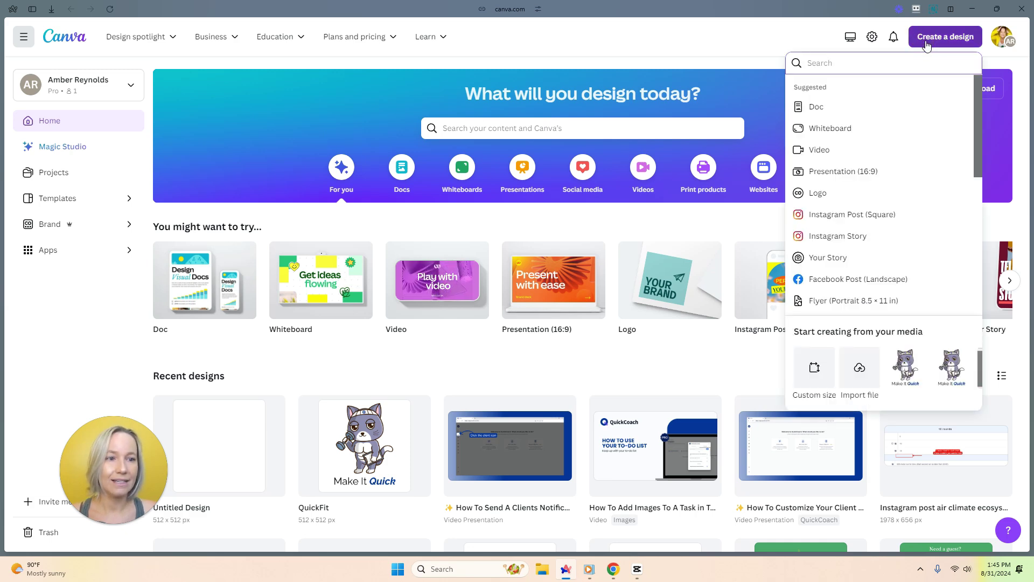
pyautogui.click(814, 367)
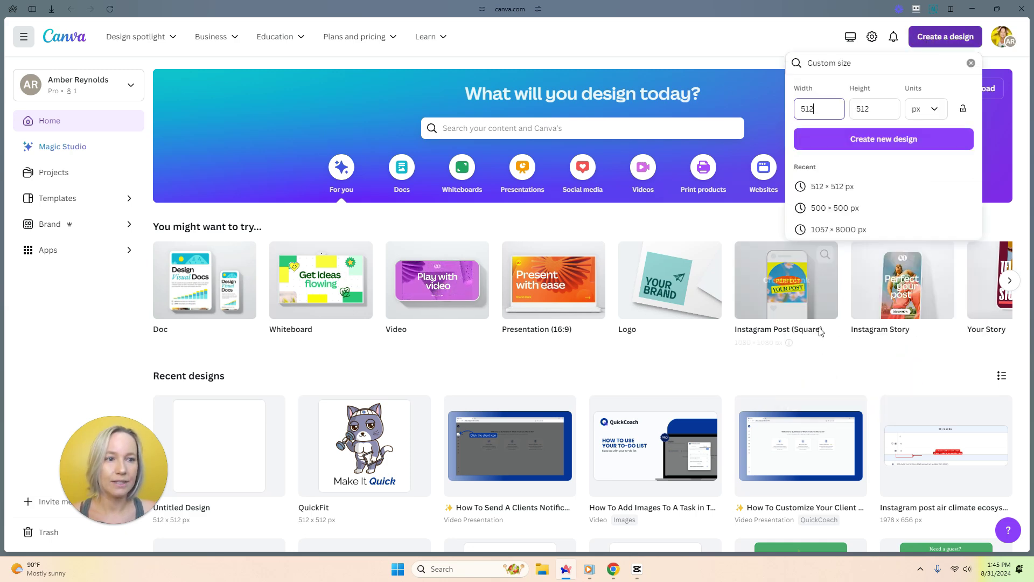
pyautogui.click(871, 92)
pyautogui.click(804, 108)
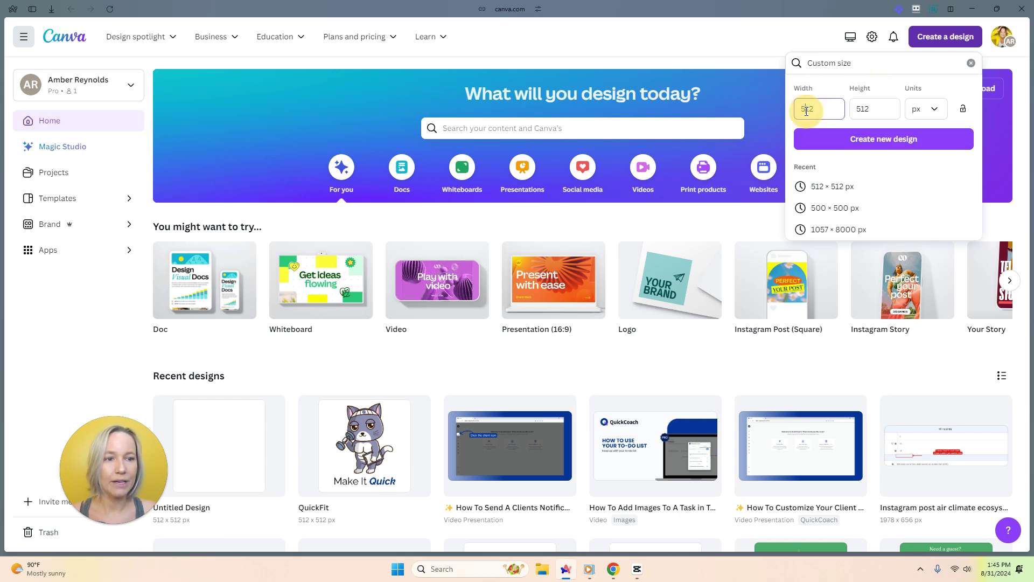
pyautogui.click(876, 107)
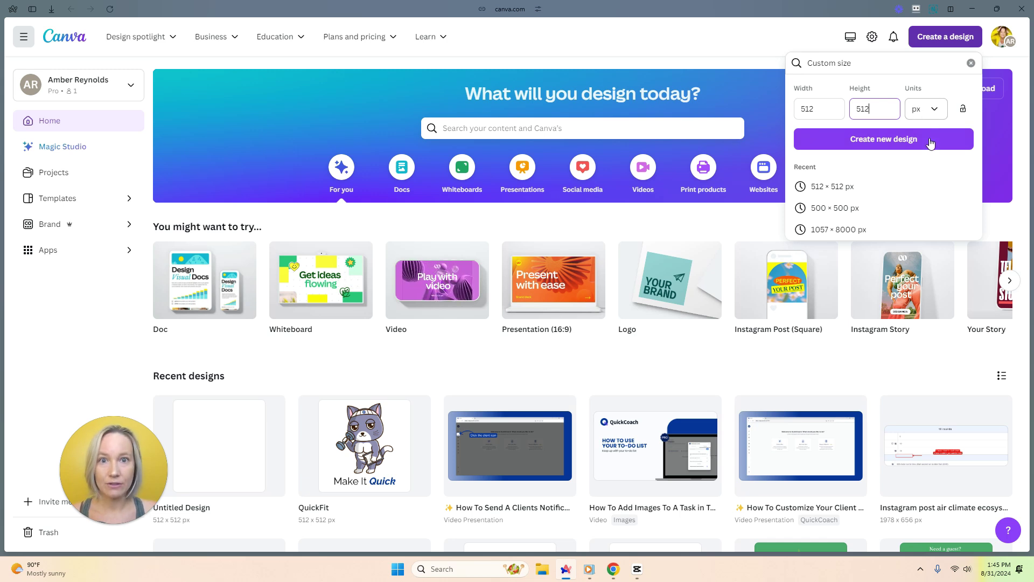
pyautogui.click(853, 149)
# Step: Return to the split view with the blank design and upload the QuickFit (2) image from the Downloads folder
pyautogui.click(38, 207)
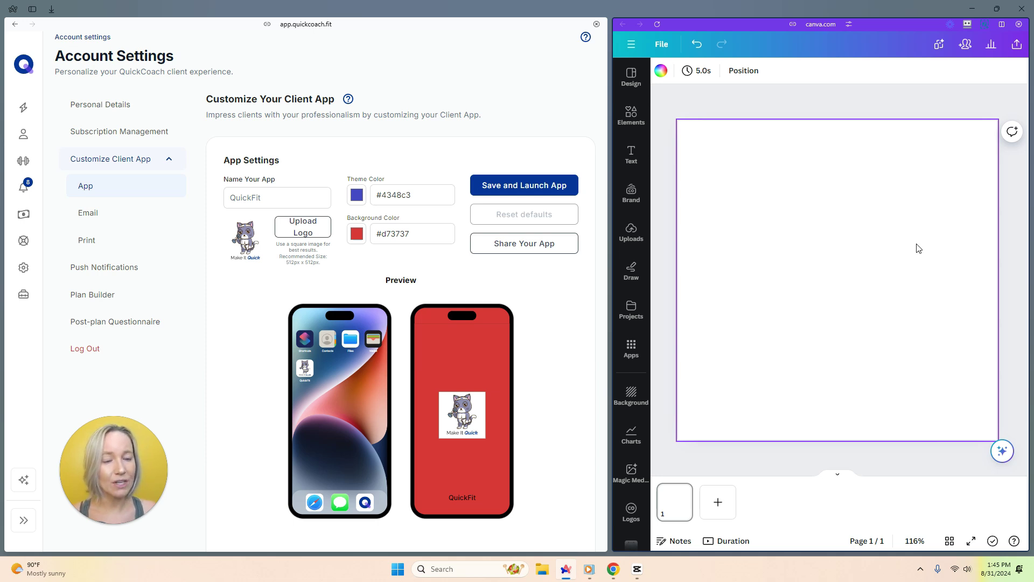
pyautogui.click(543, 570)
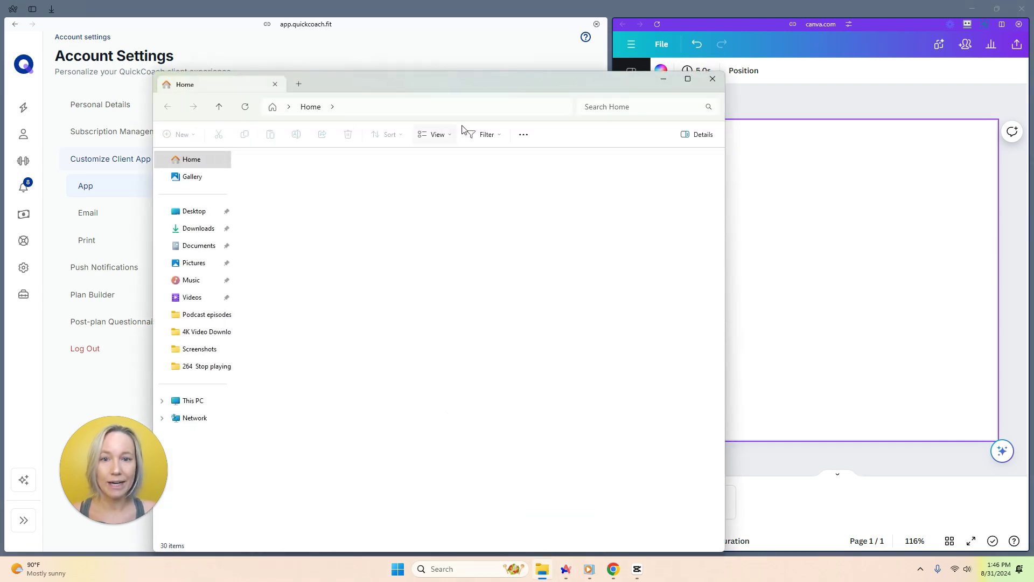
pyautogui.click(68, 225)
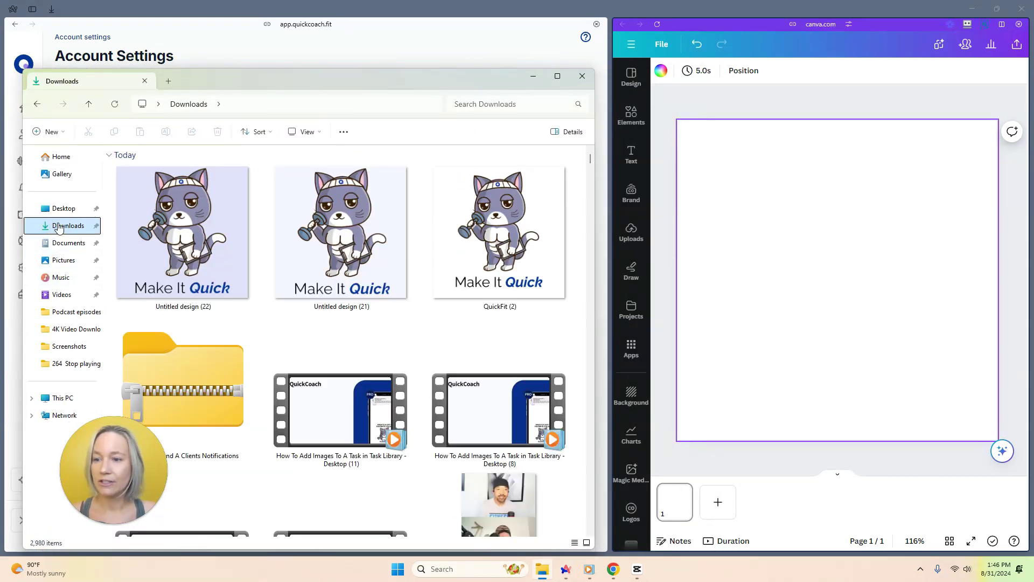
pyautogui.click(489, 228)
pyautogui.moveTo(489, 228); pyautogui.dragTo(781, 266)
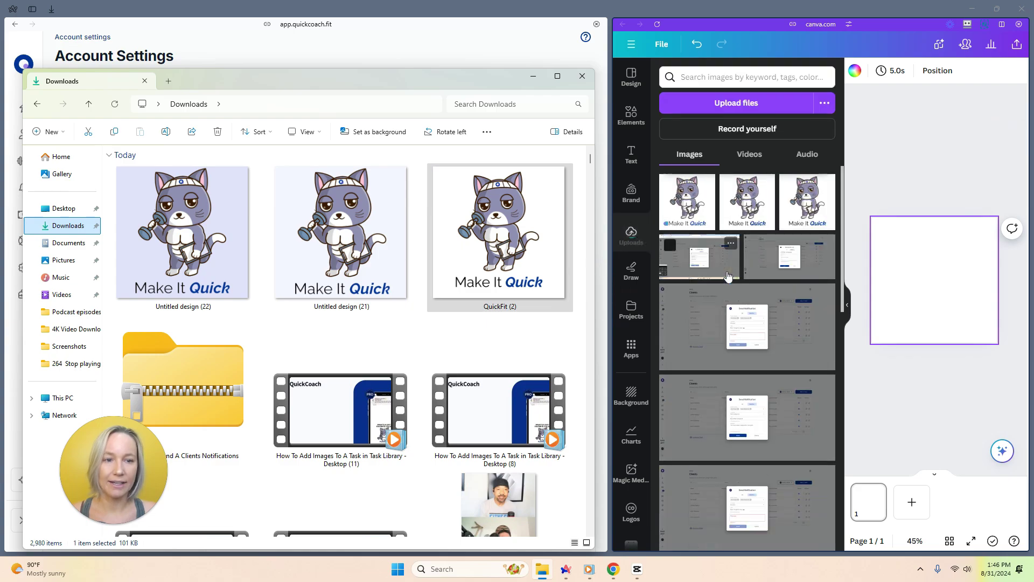
# Step: Widen the Canva pane and place the uploaded Make It Quick logo on the blank page
pyautogui.moveTo(700, 23); pyautogui.dragTo(596, 23)
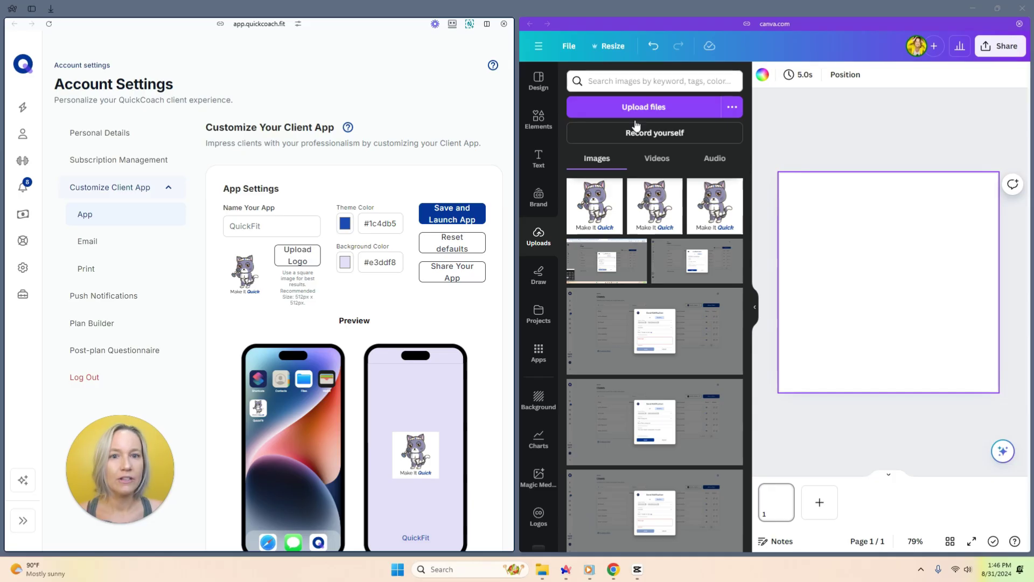
pyautogui.click(588, 216)
pyautogui.moveTo(588, 216); pyautogui.dragTo(563, 199)
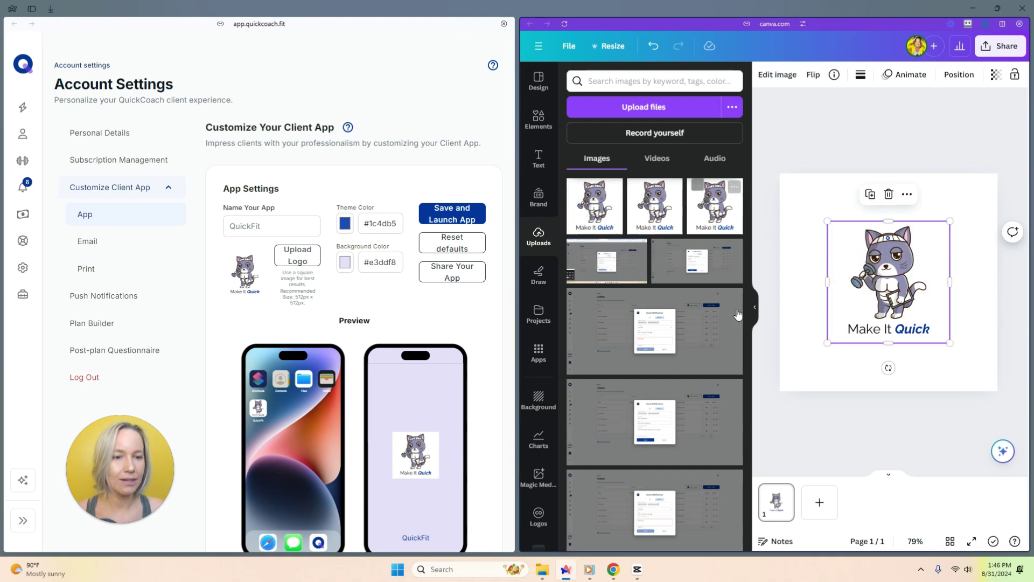
pyautogui.click(754, 306)
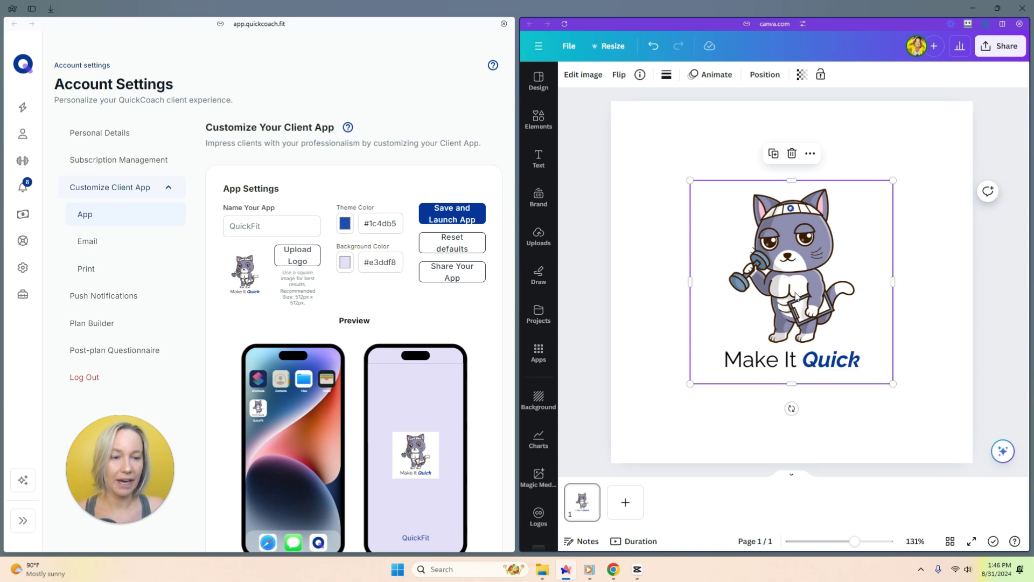
# Step: Fill the page background with the light yellow #FFE49F from the old branding colors
pyautogui.click(660, 180)
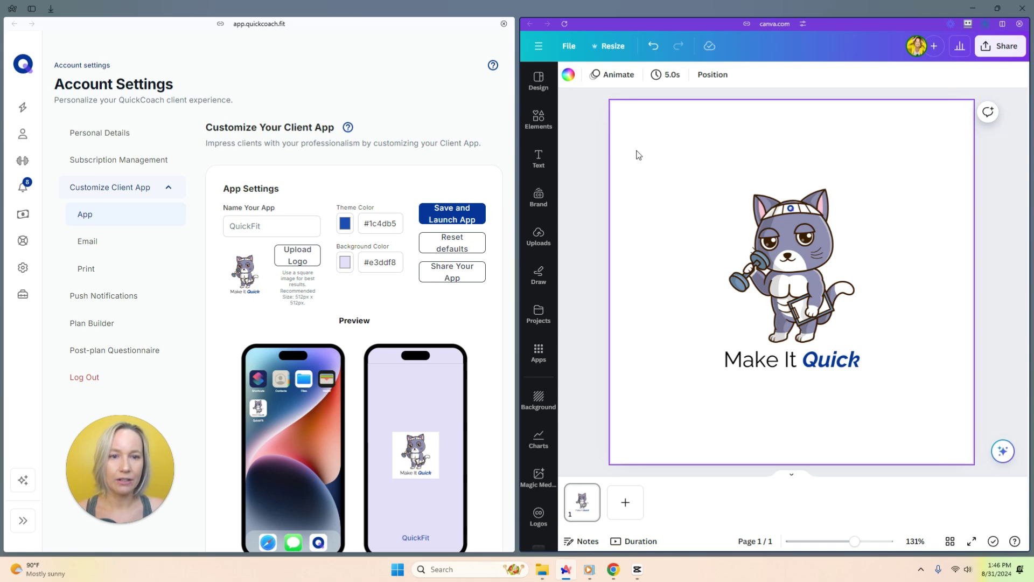
pyautogui.click(569, 76)
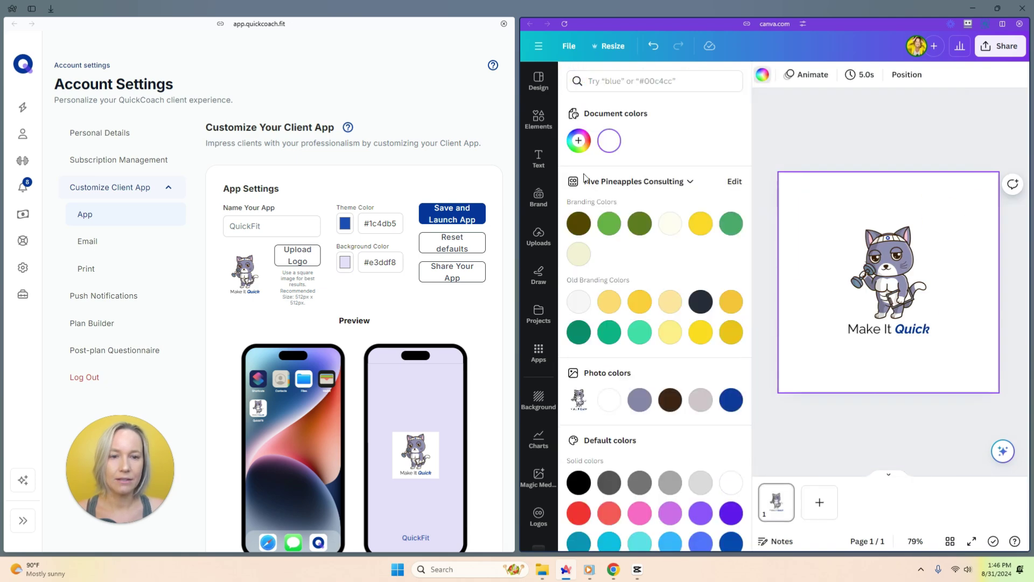
pyautogui.click(669, 302)
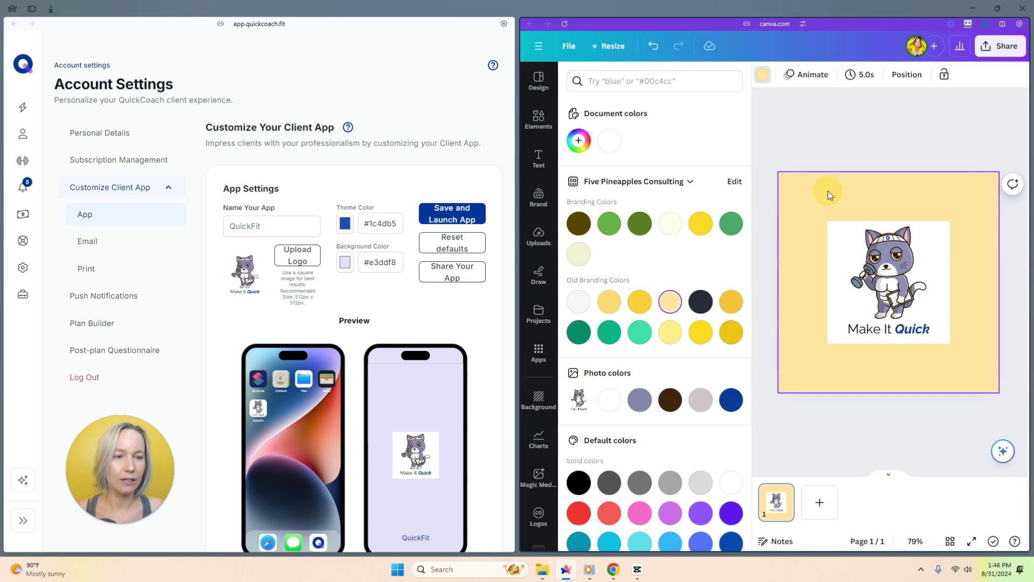
pyautogui.click(829, 191)
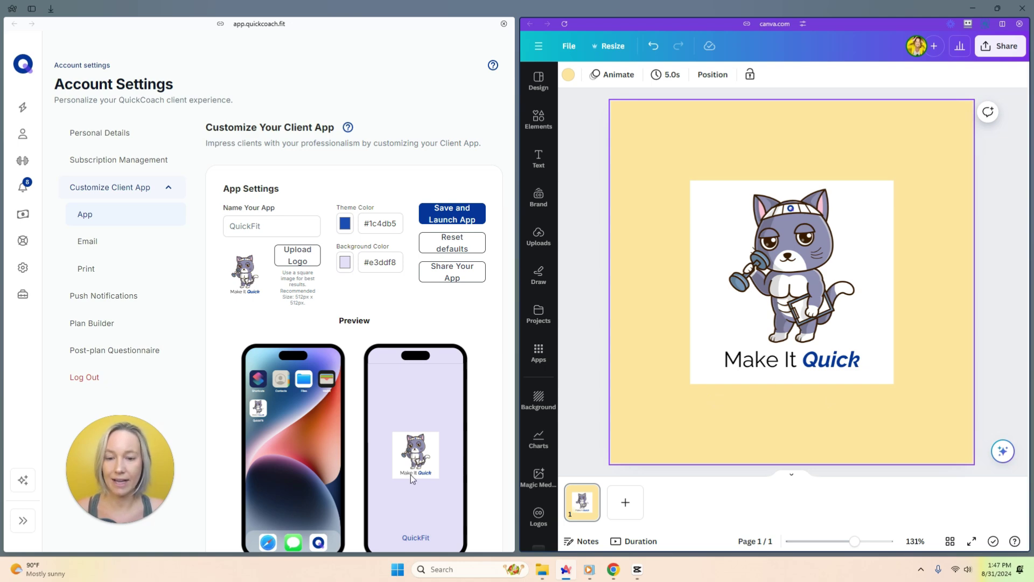
# Step: Remove the white background from the logo image with BG Remover
pyautogui.click(777, 289)
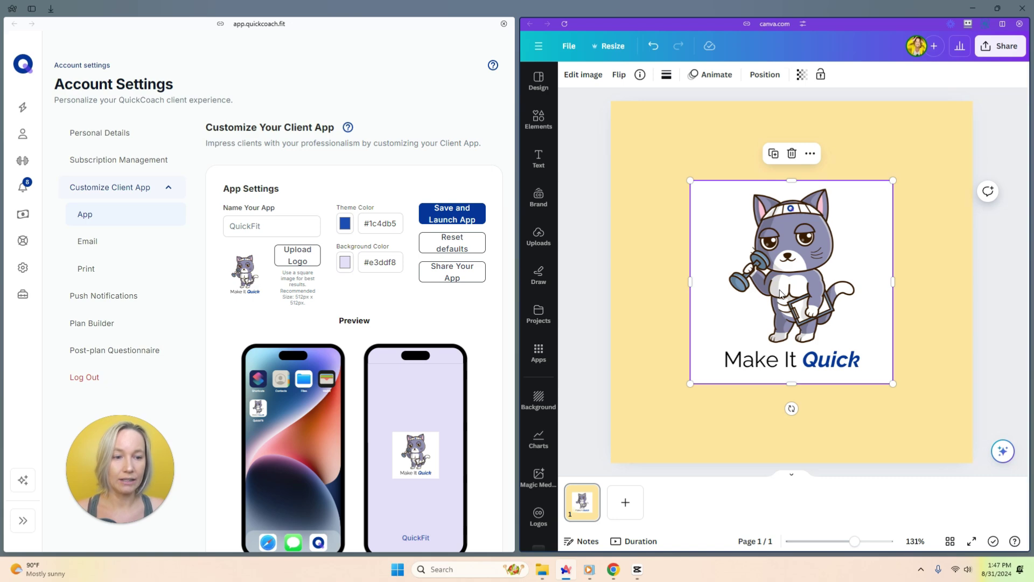
pyautogui.click(576, 77)
pyautogui.click(594, 156)
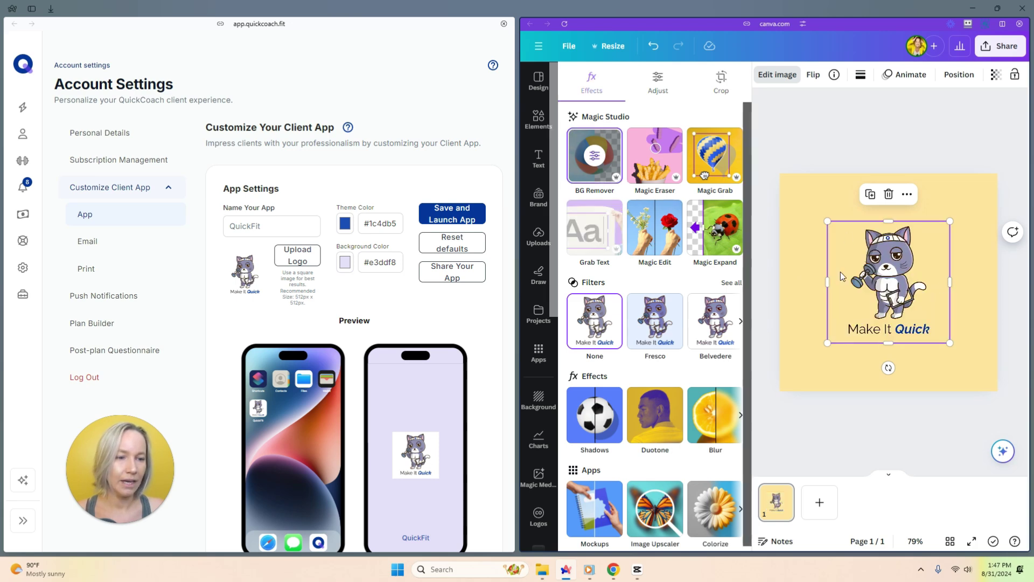
pyautogui.click(795, 276)
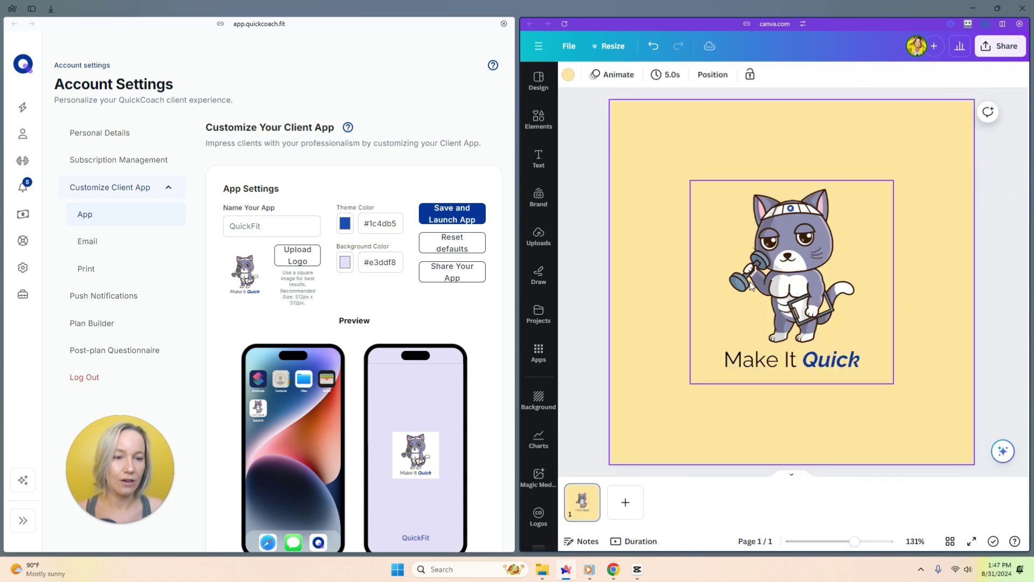
# Step: Crop all four sides of the logo image close to the cat and its lettering
pyautogui.click(715, 281)
pyautogui.moveTo(690, 282); pyautogui.dragTo(717, 286)
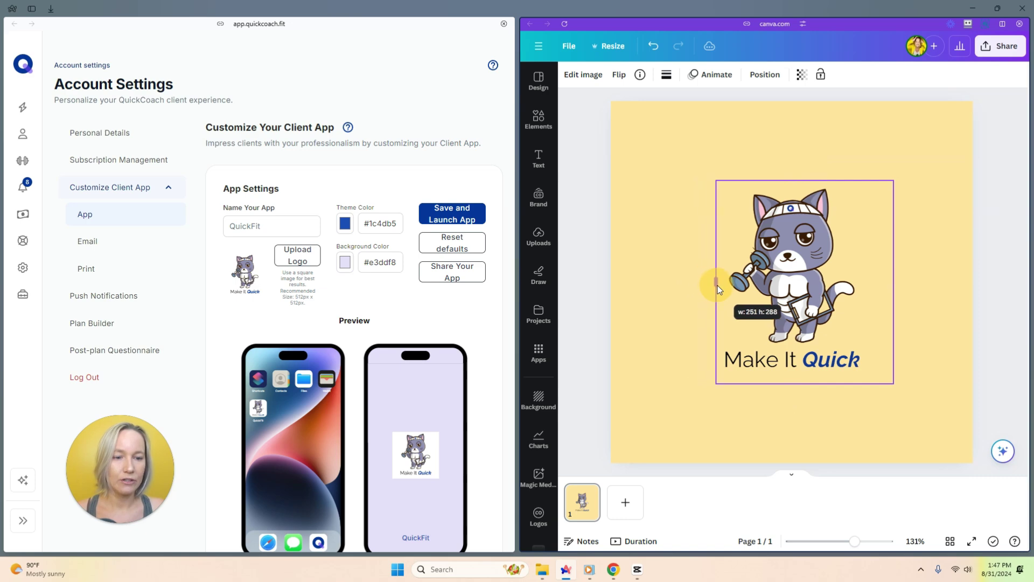
pyautogui.moveTo(894, 282); pyautogui.dragTo(865, 283)
pyautogui.moveTo(796, 383); pyautogui.dragTo(795, 374)
pyautogui.moveTo(793, 177); pyautogui.dragTo(793, 183)
# Step: Enlarge the cropped logo to the full height of the page and center it horizontally
pyautogui.moveTo(797, 252); pyautogui.dragTo(689, 166)
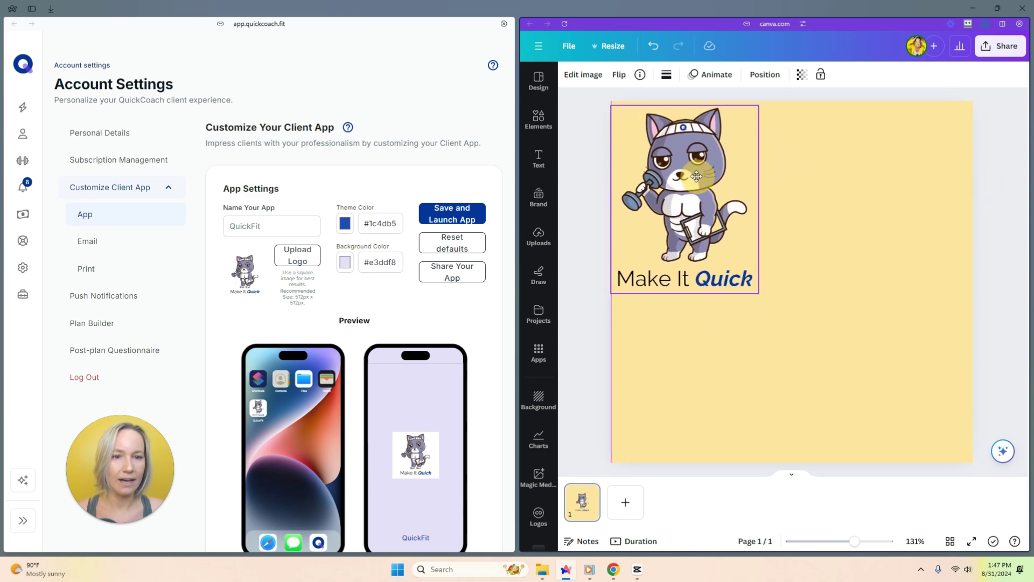
pyautogui.moveTo(758, 288); pyautogui.dragTo(922, 440)
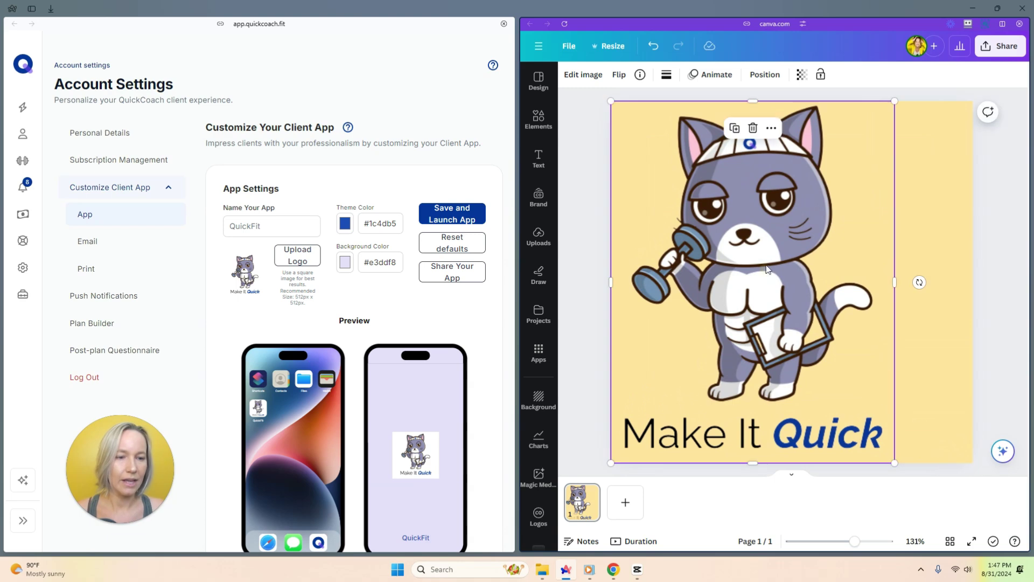
pyautogui.moveTo(762, 267); pyautogui.dragTo(798, 269)
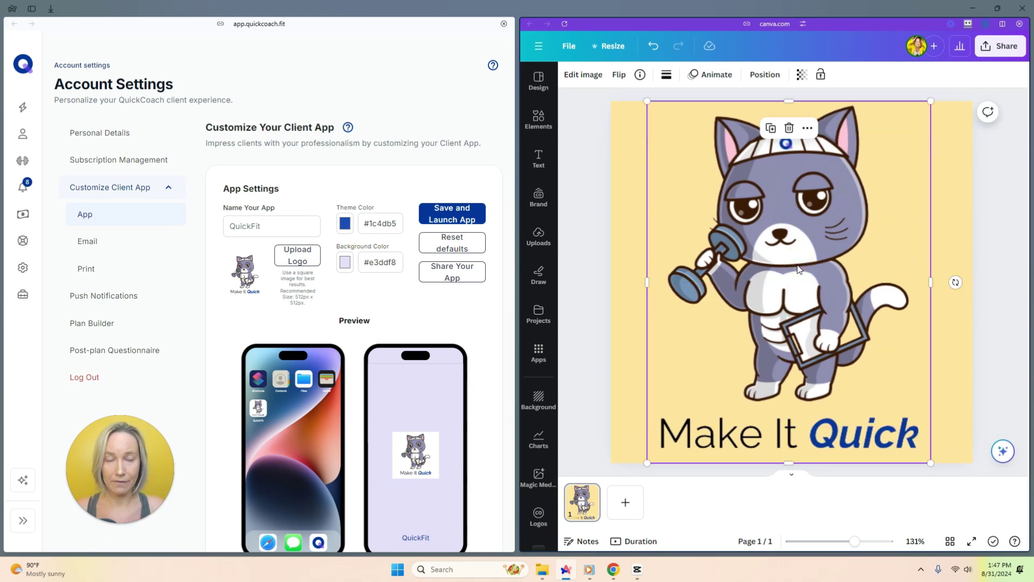
pyautogui.click(610, 247)
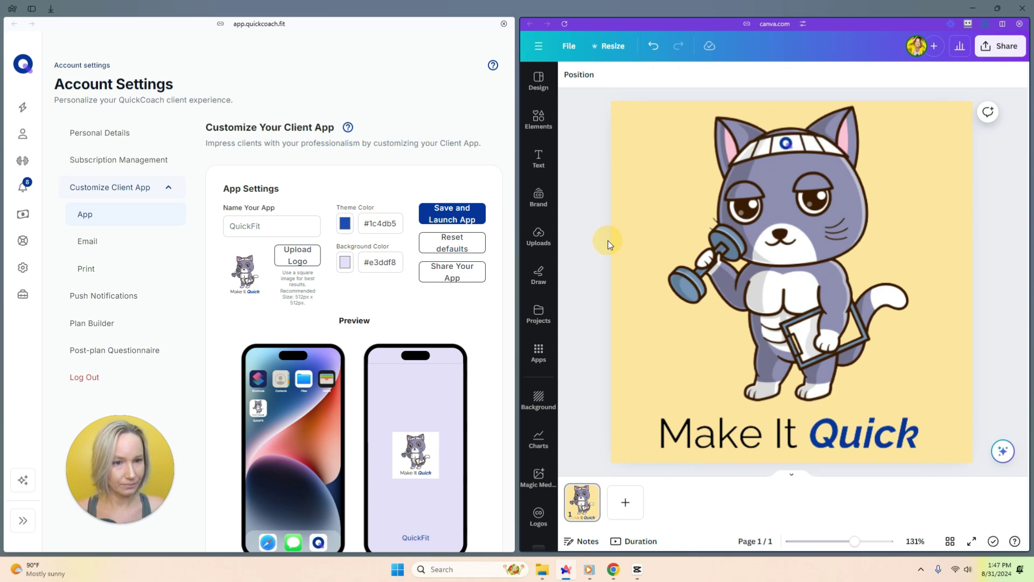
# Step: Recolor the page background by sampling the cat's grey-purple fur with the eyedropper and lightening it to #F3F3FF
pyautogui.click(634, 205)
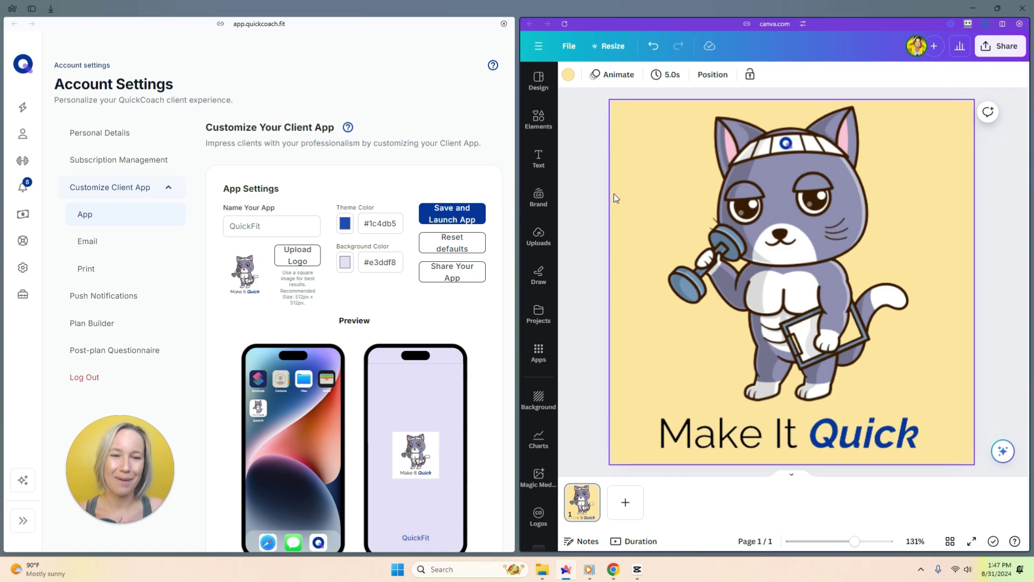
pyautogui.click(568, 75)
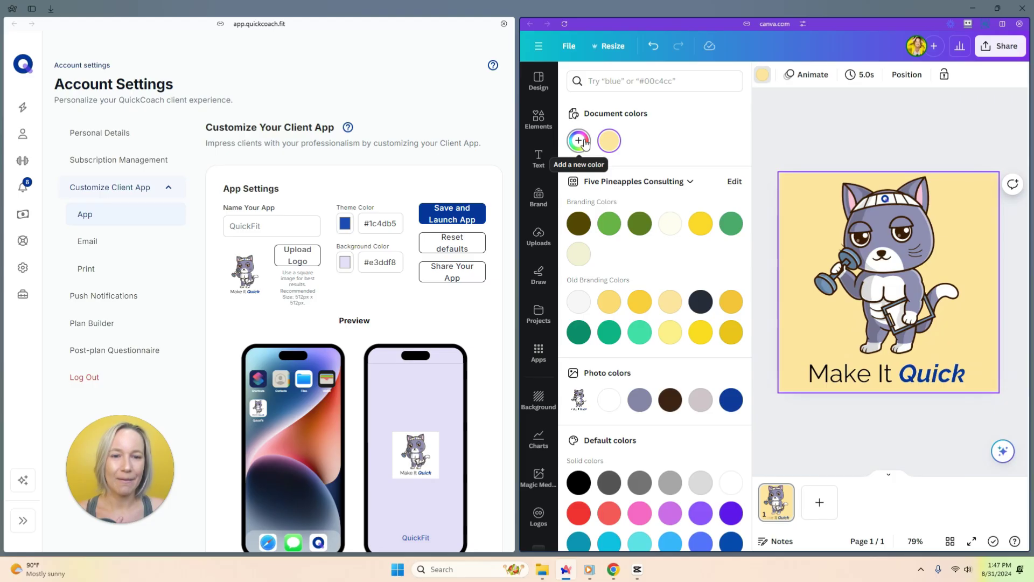
pyautogui.click(580, 141)
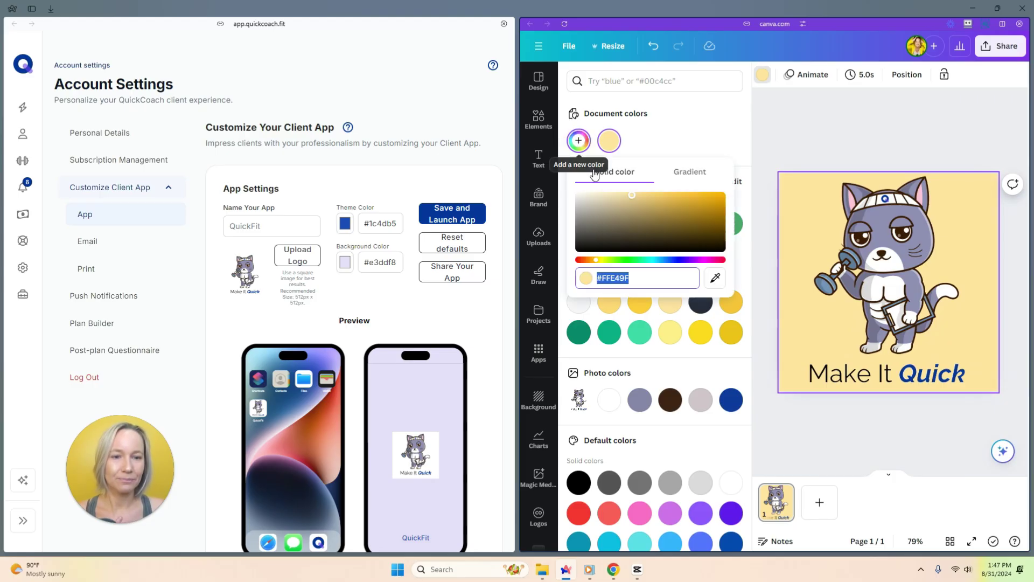
pyautogui.click(715, 278)
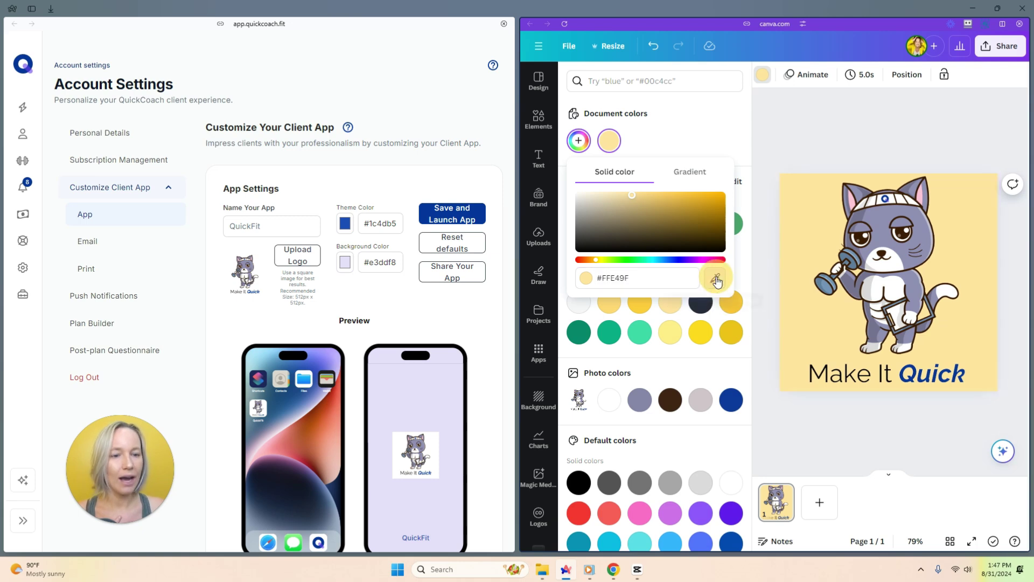
pyautogui.click(885, 220)
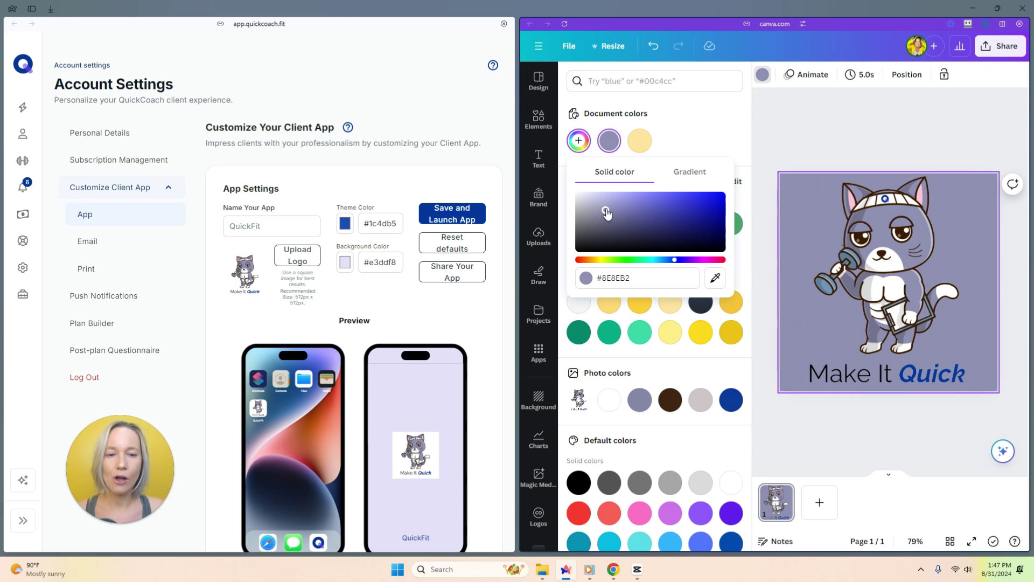
pyautogui.moveTo(606, 212); pyautogui.dragTo(582, 195)
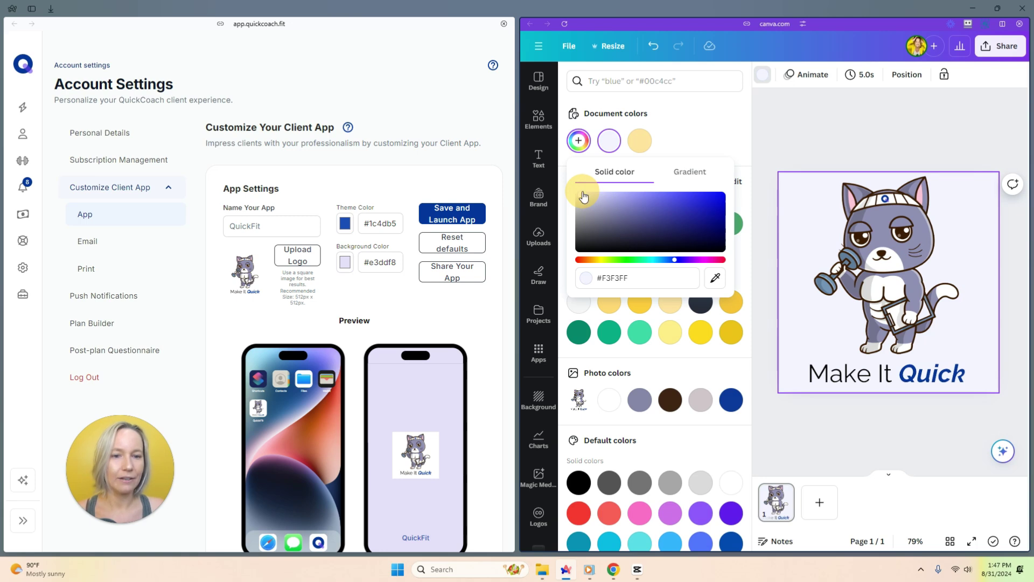
pyautogui.click(722, 141)
pyautogui.click(829, 129)
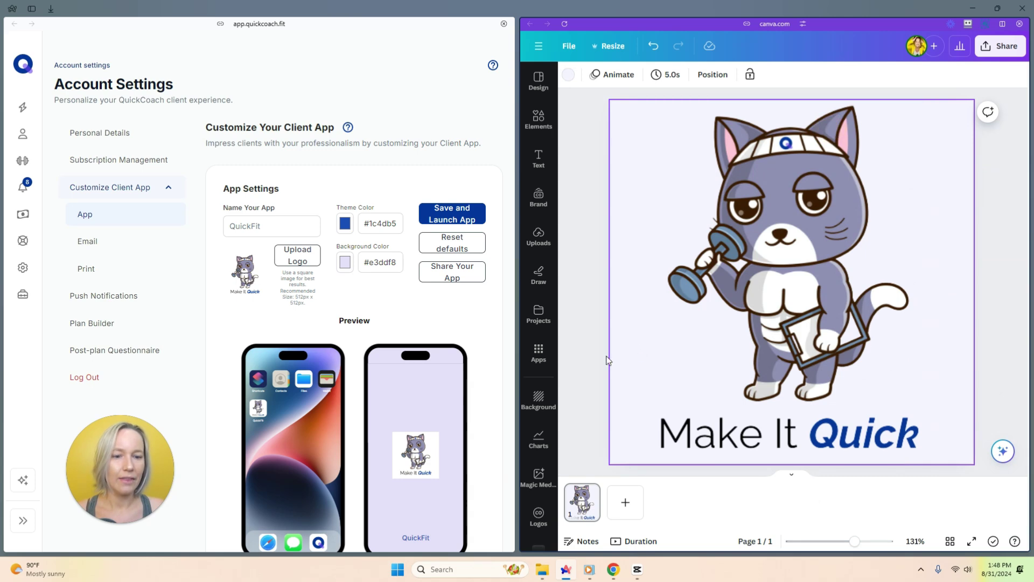
pyautogui.click(576, 349)
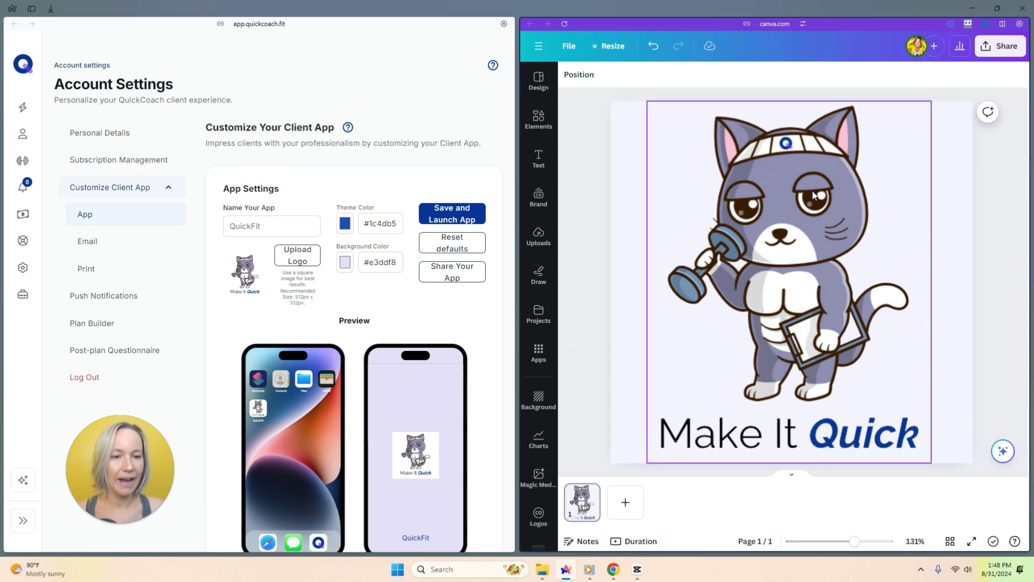
# Step: Download the finished logo design as a 512 × 512 px PNG at size 1
pyautogui.click(999, 49)
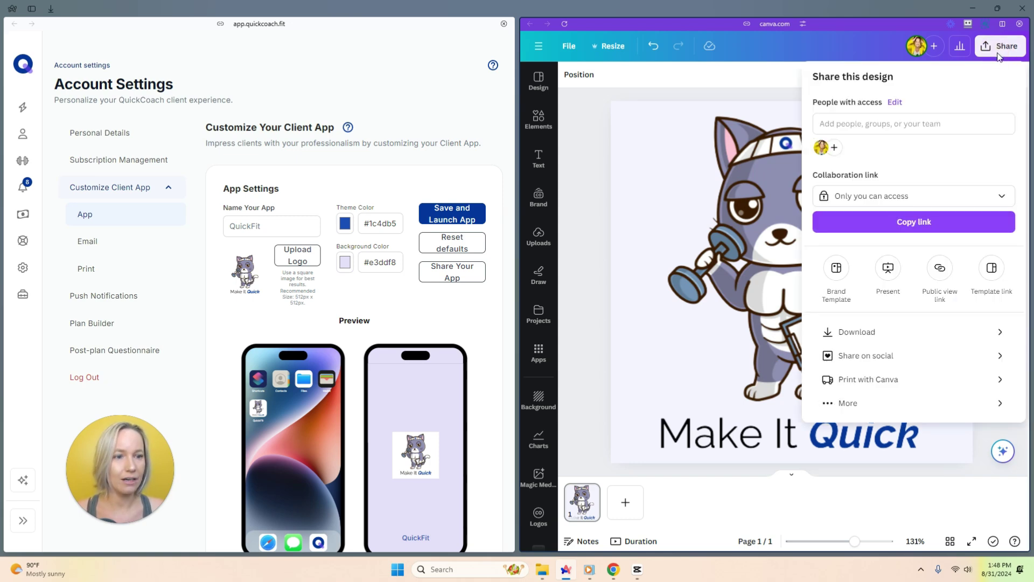
pyautogui.click(841, 330)
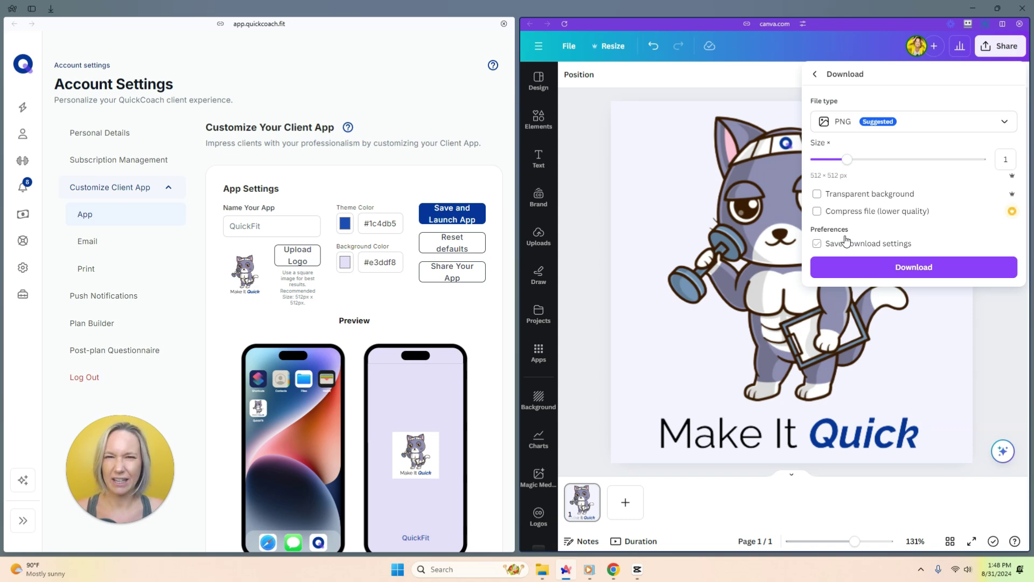
pyautogui.click(869, 271)
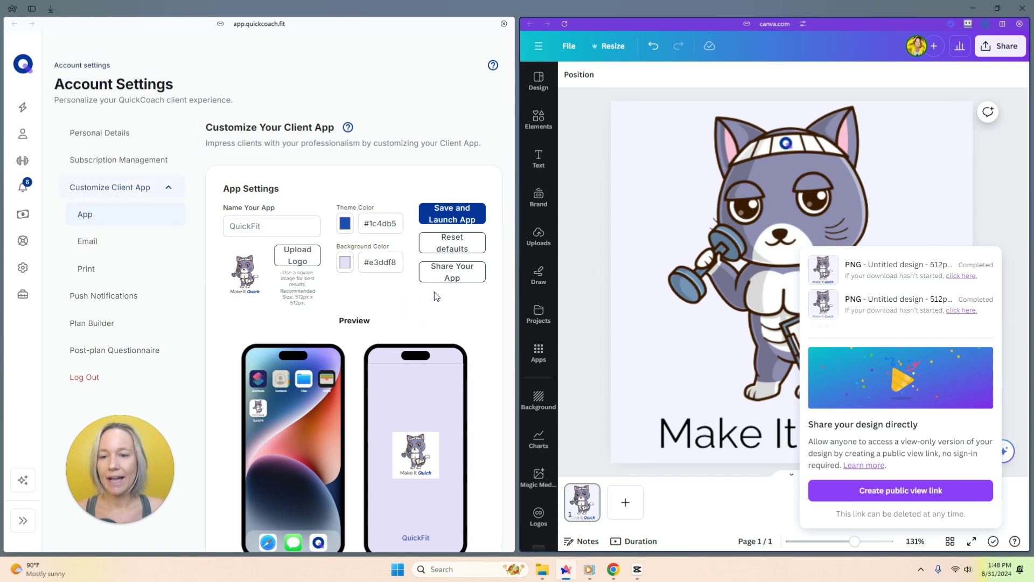
# Step: In QuickCoach's widened client app settings, upload Untitled design (23).png as the logo without cropping it
pyautogui.moveTo(517, 254); pyautogui.dragTo(644, 258)
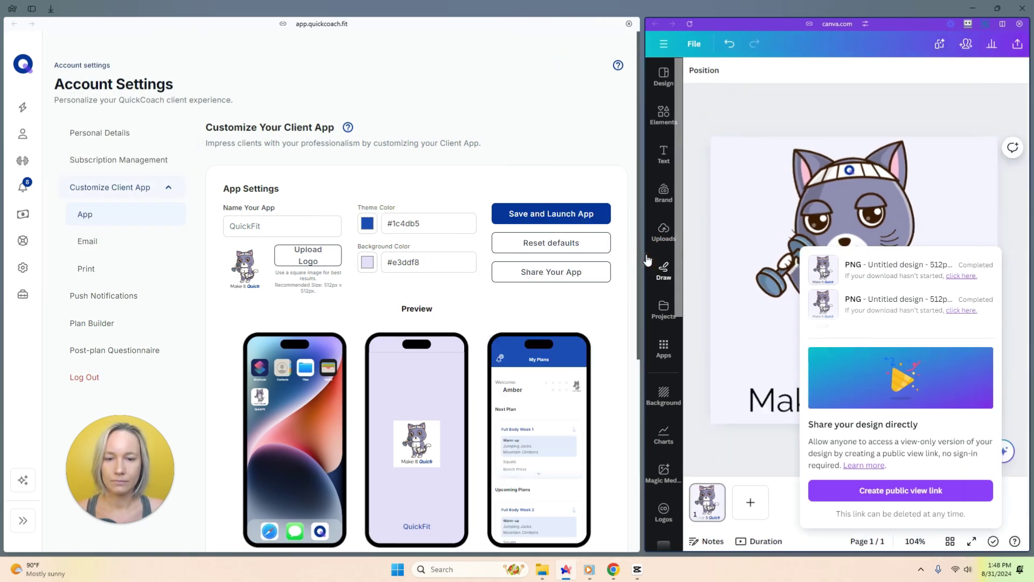
pyautogui.click(297, 262)
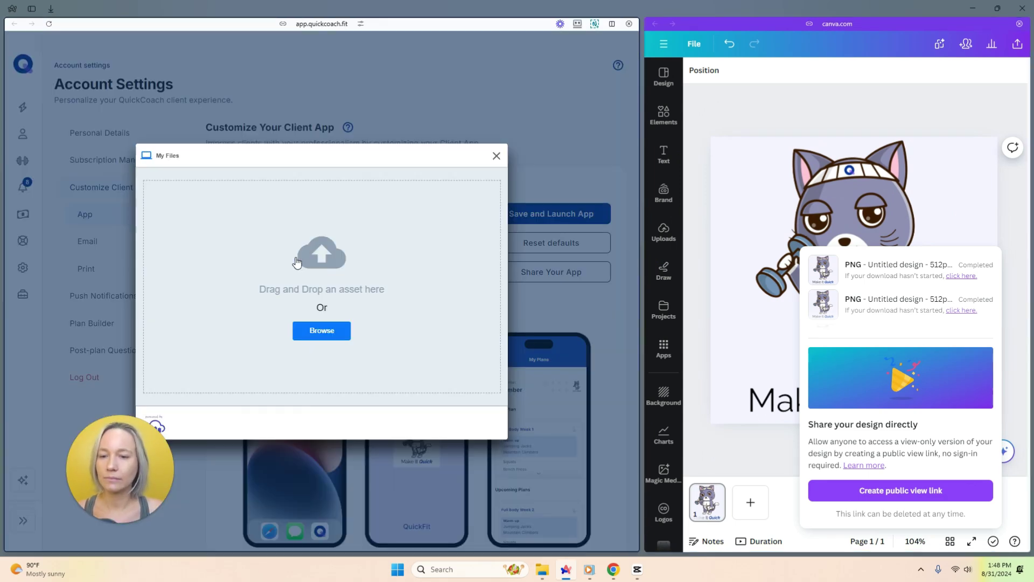
pyautogui.click(317, 335)
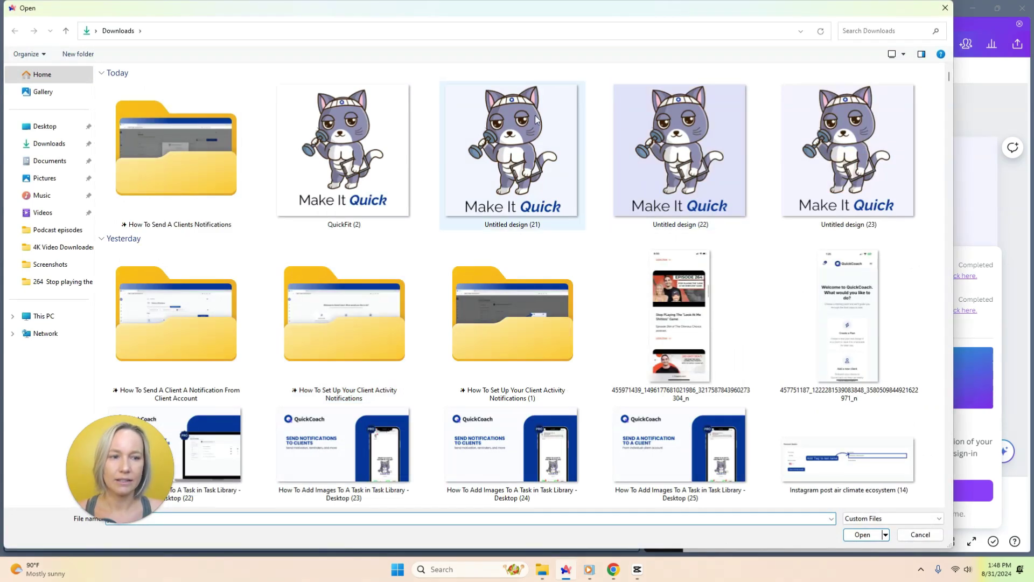
pyautogui.doubleClick(853, 119)
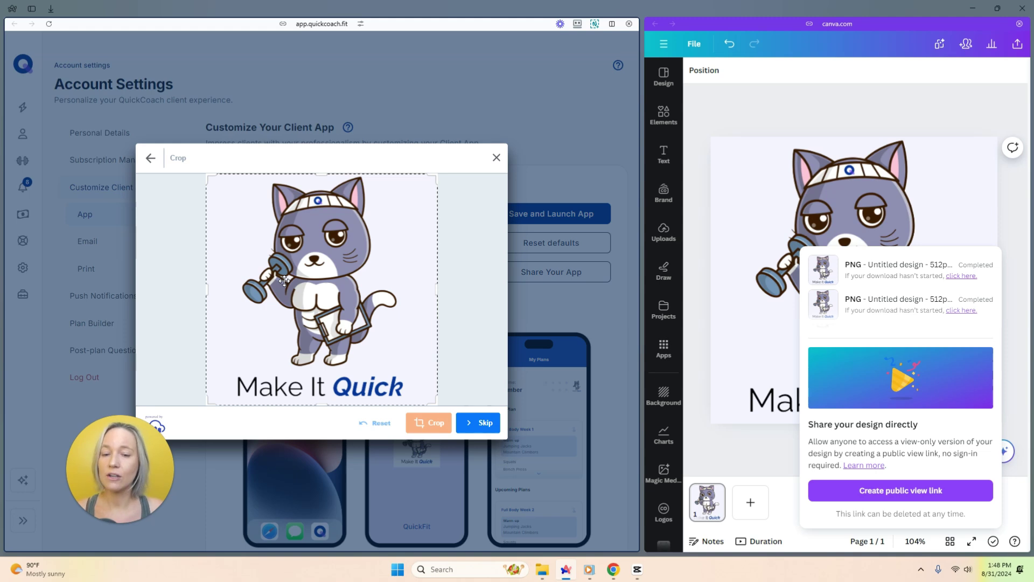
pyautogui.click(482, 422)
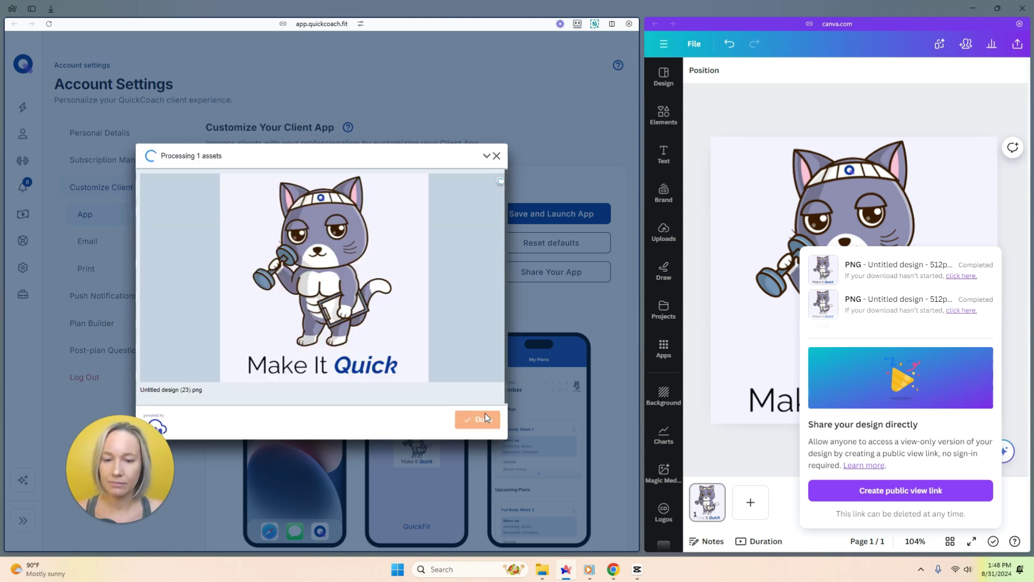
pyautogui.click(485, 416)
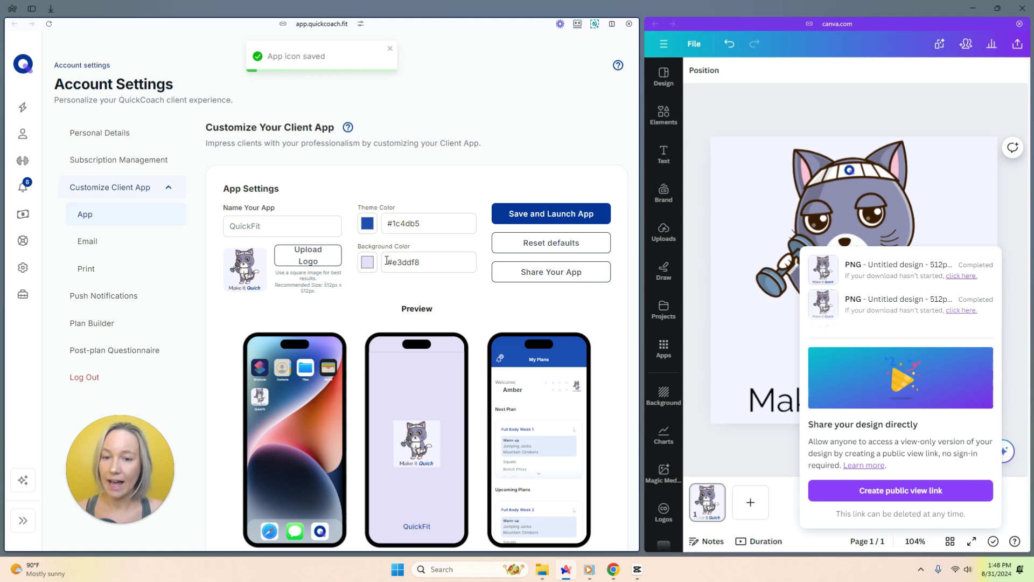
# Step: Match the client app's background color to the logo by sampling the logo's backdrop in the preview with the eyedropper, setting it to #f3f3ff
pyautogui.moveTo(365, 247); pyautogui.dragTo(399, 244)
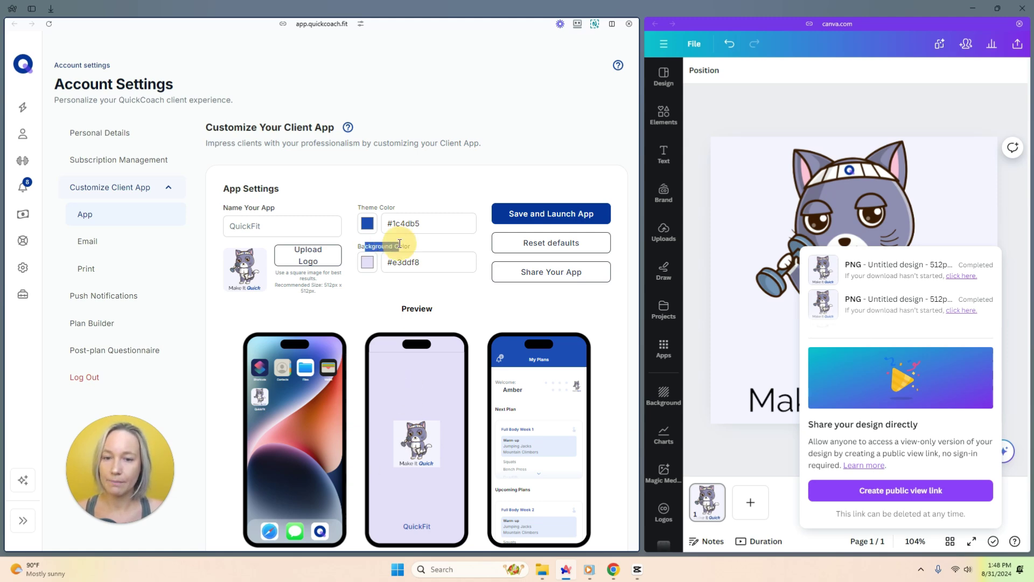
pyautogui.click(367, 263)
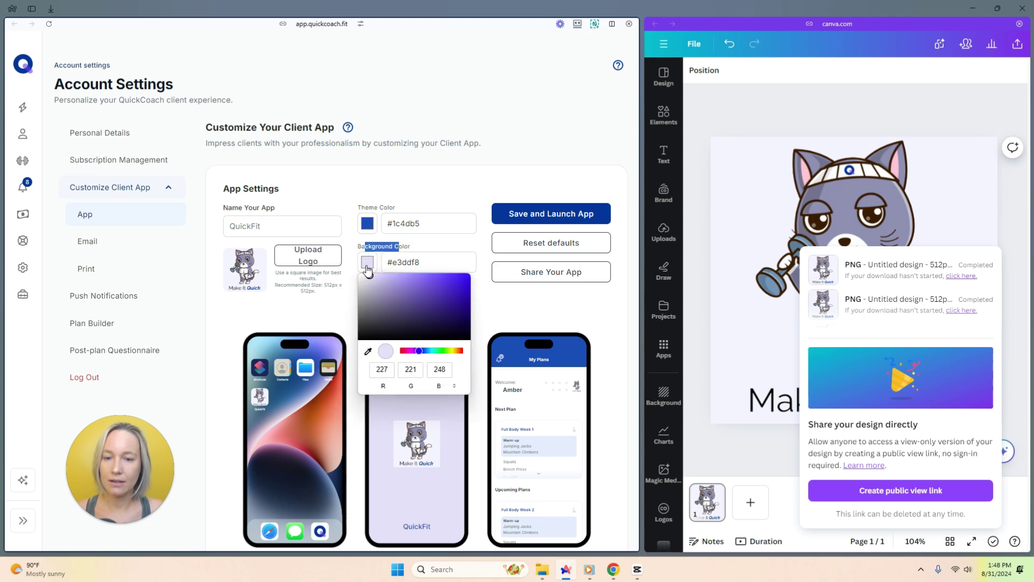
pyautogui.click(369, 353)
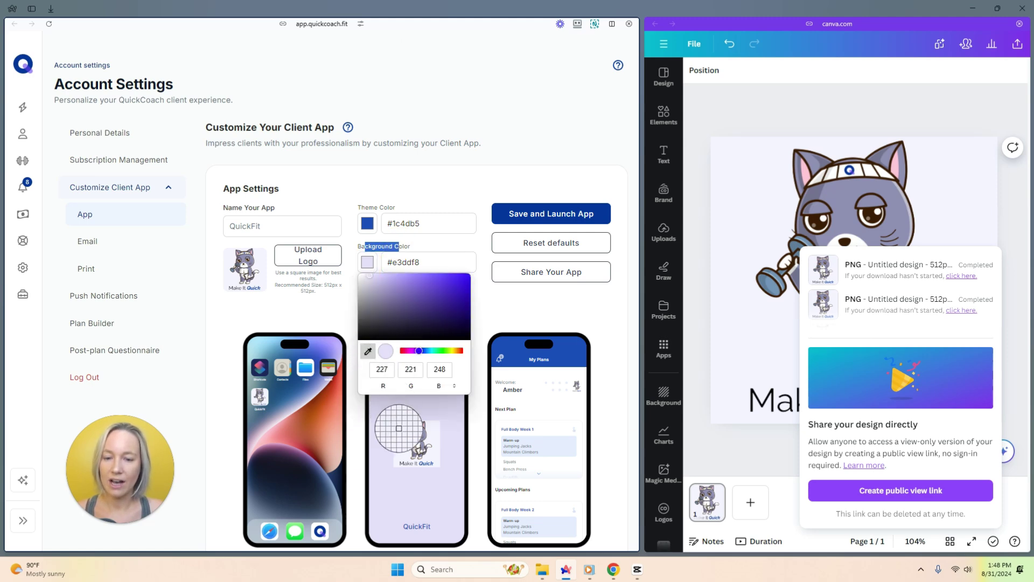
pyautogui.click(401, 438)
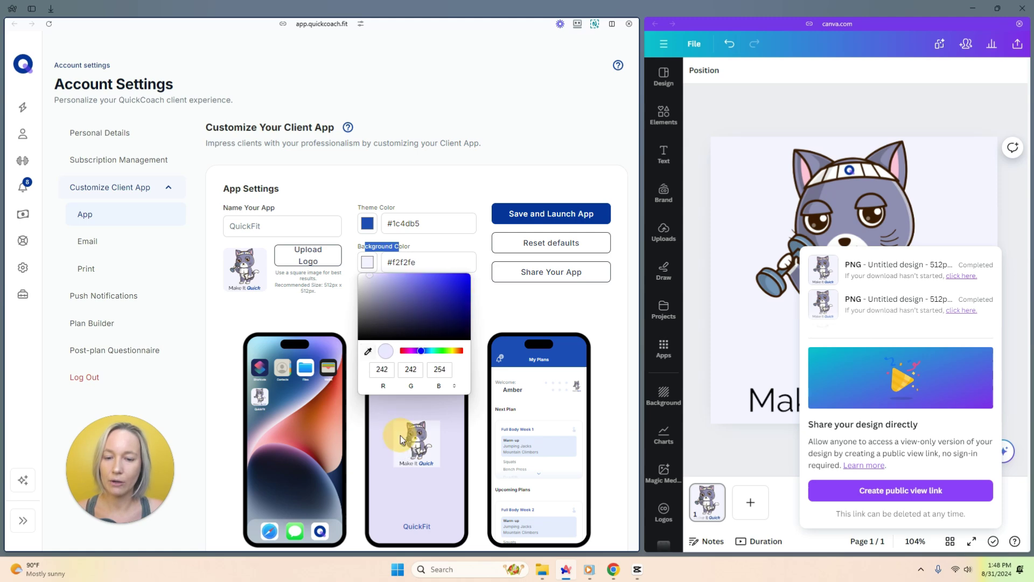
pyautogui.click(485, 416)
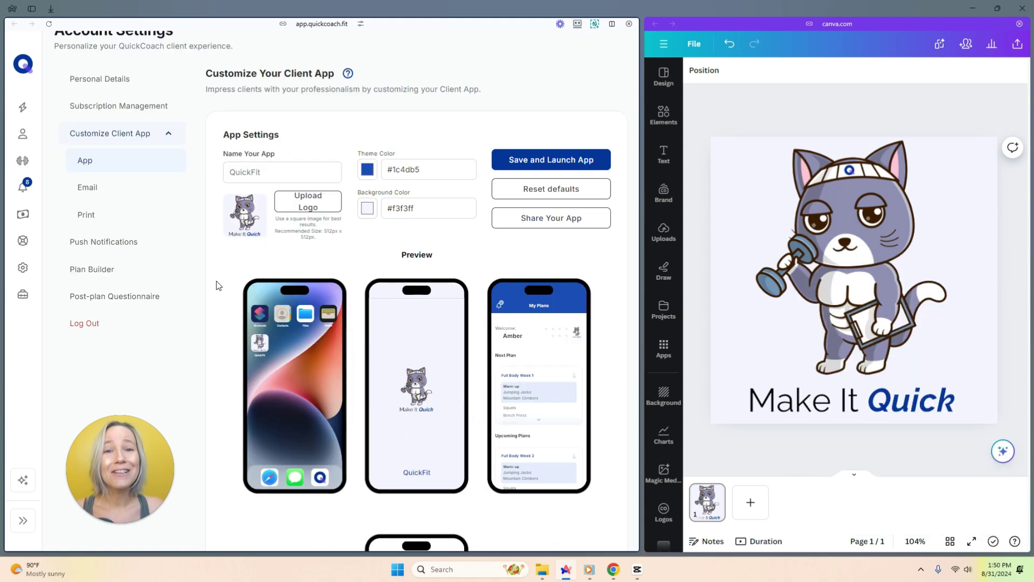